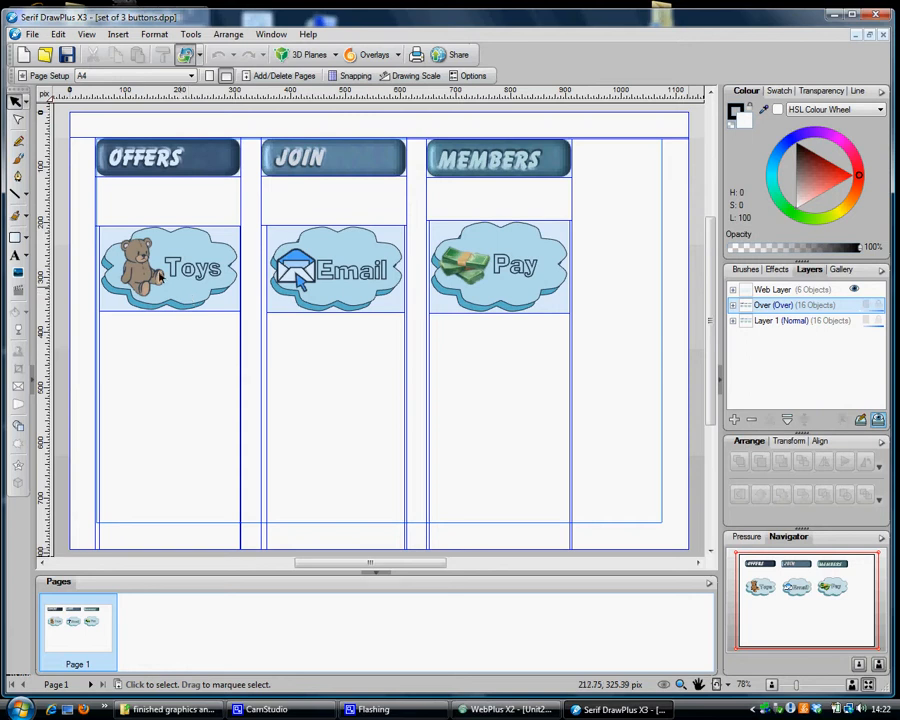
# Select the Toys cloud button and export it as an image, keeping PNG format
pyautogui.moveTo(87, 213); pyautogui.dragTo(253, 346)
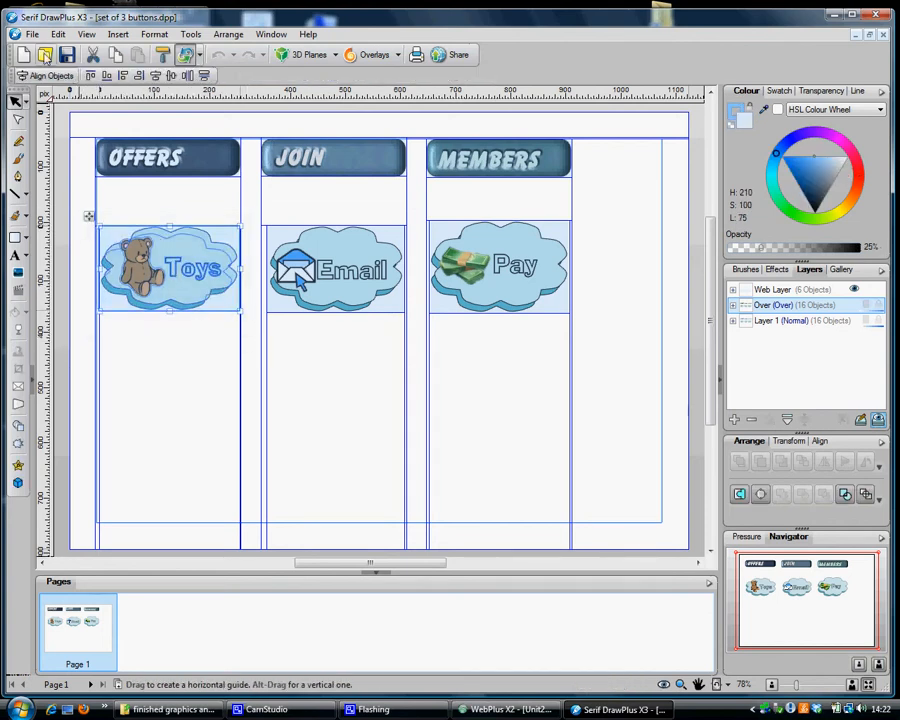
pyautogui.click(32, 34)
pyautogui.moveTo(53, 249)
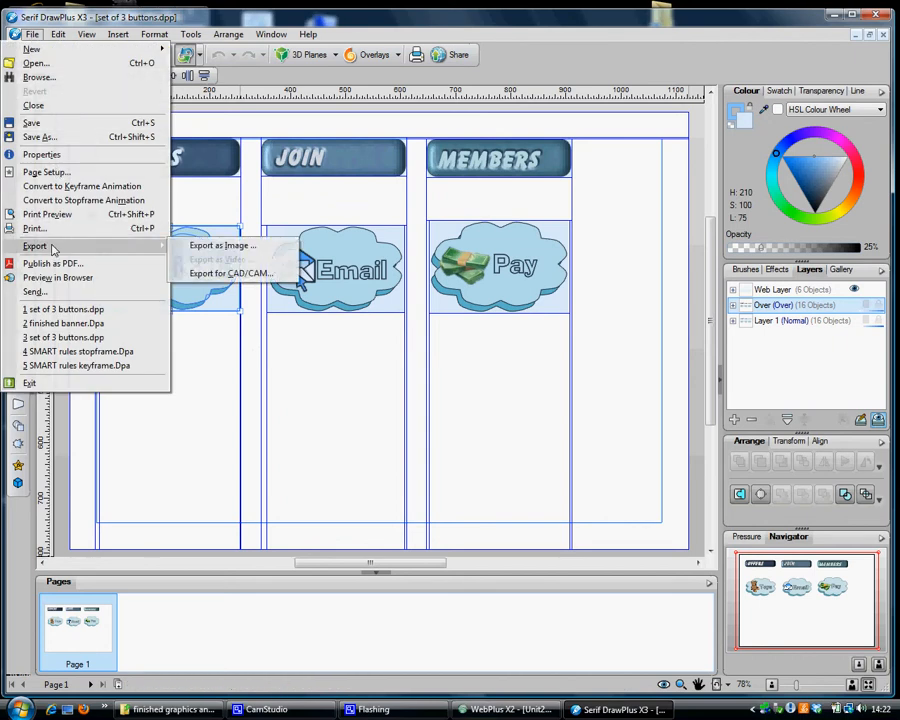
pyautogui.click(192, 247)
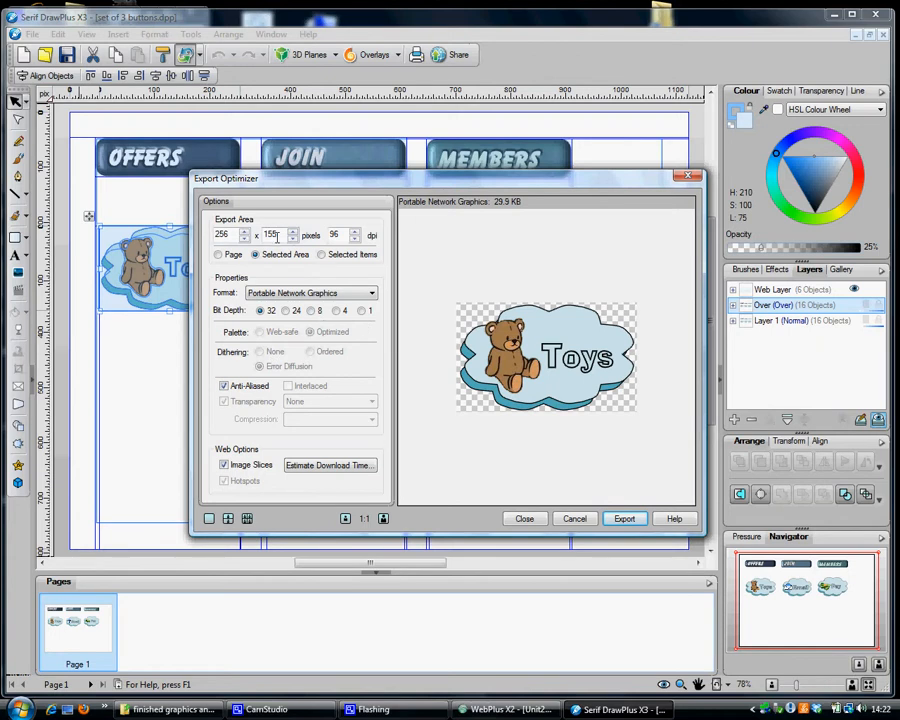
pyautogui.click(285, 294)
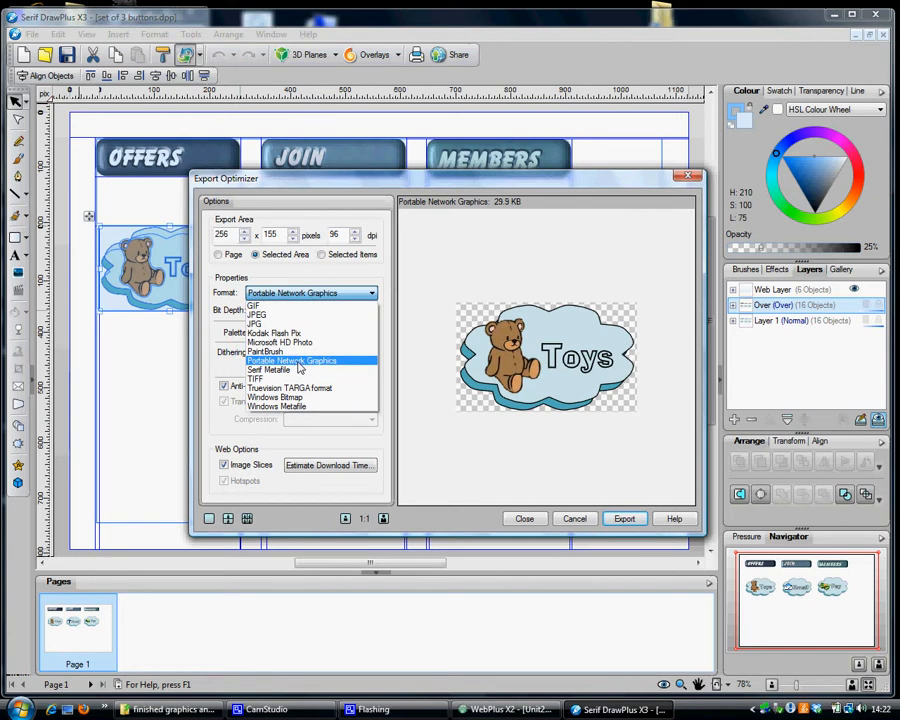
pyautogui.click(283, 315)
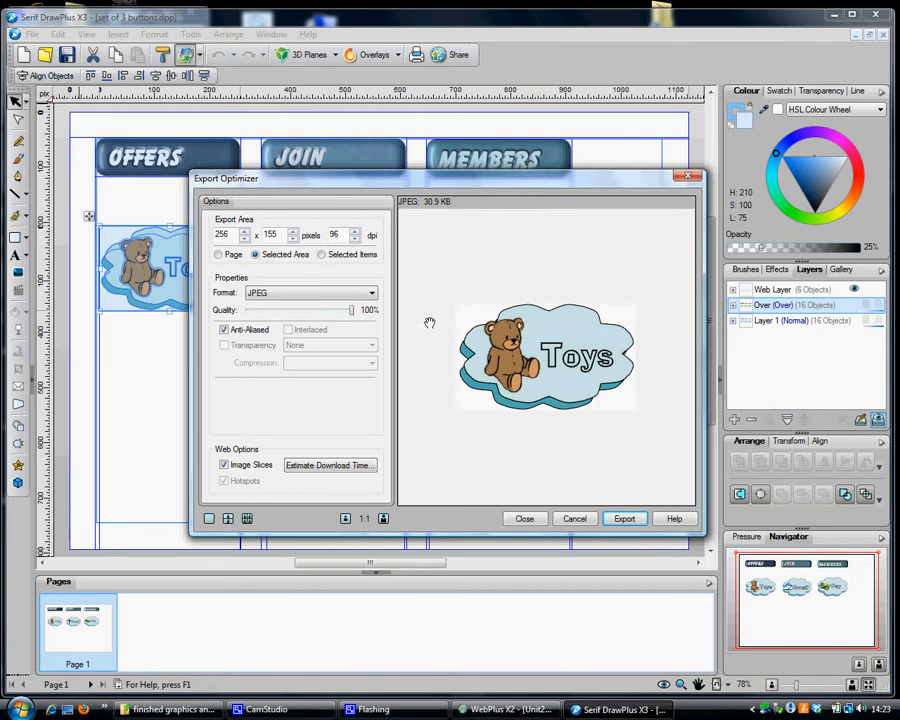
pyautogui.click(367, 294)
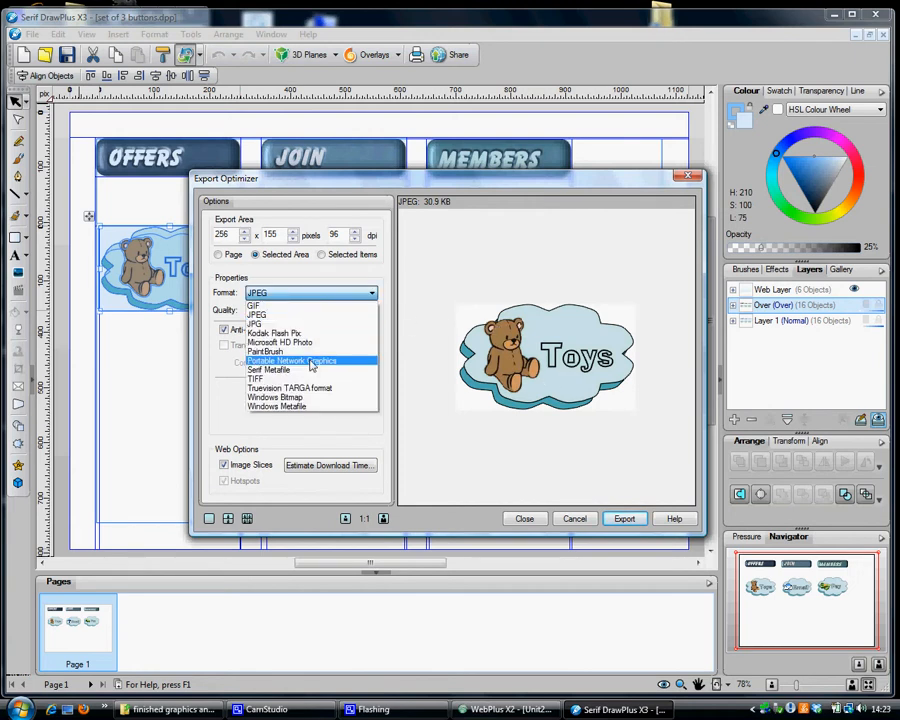
pyautogui.click(310, 365)
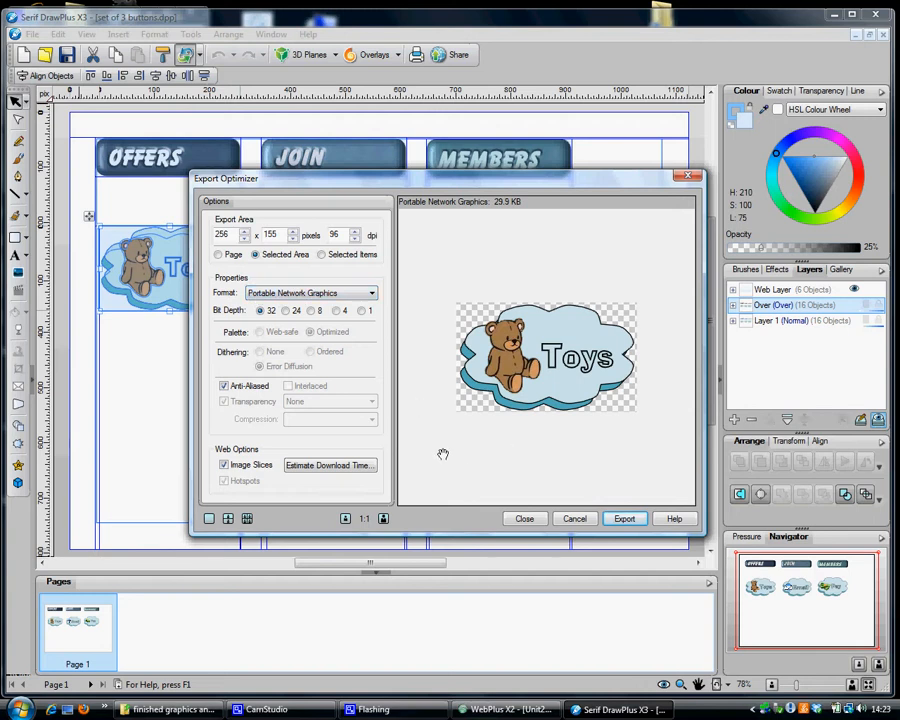
# Save the Toys button image as button1 in the finished graphics and site folder
pyautogui.click(619, 519)
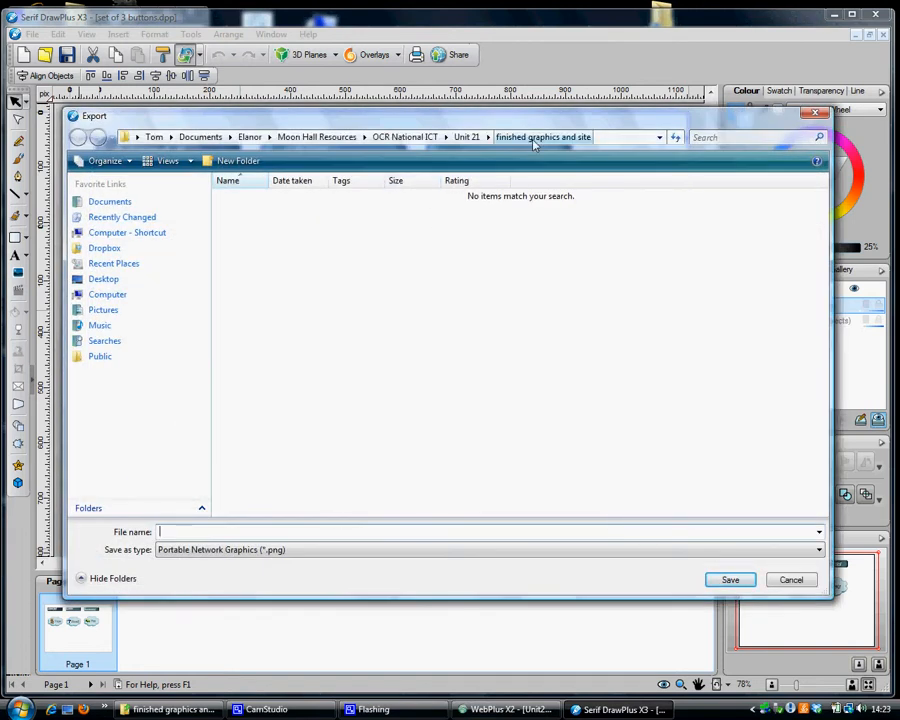
pyautogui.write('button')
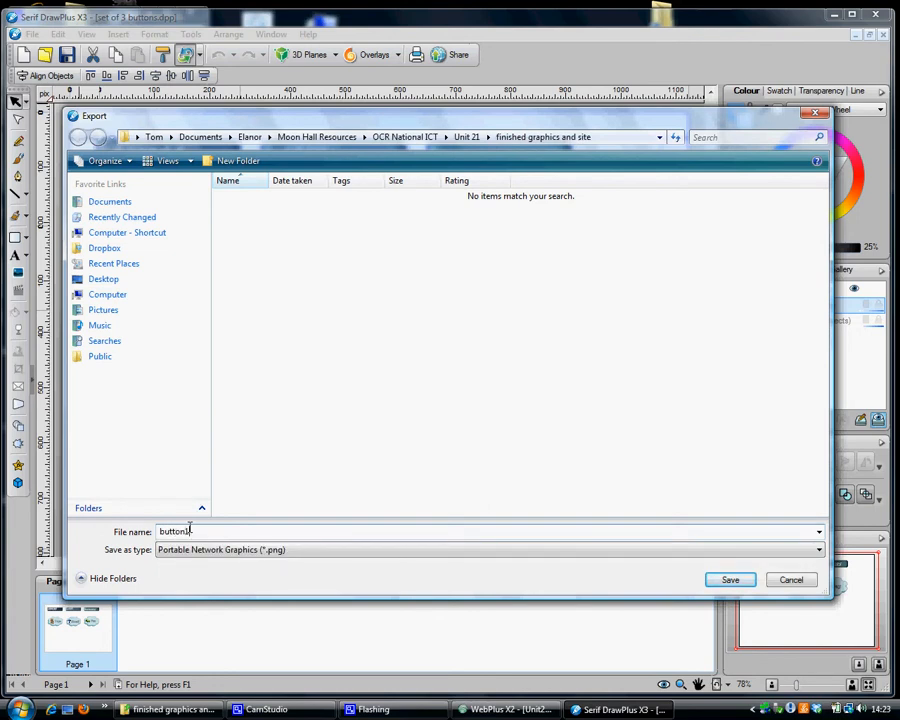
pyautogui.press('Return')
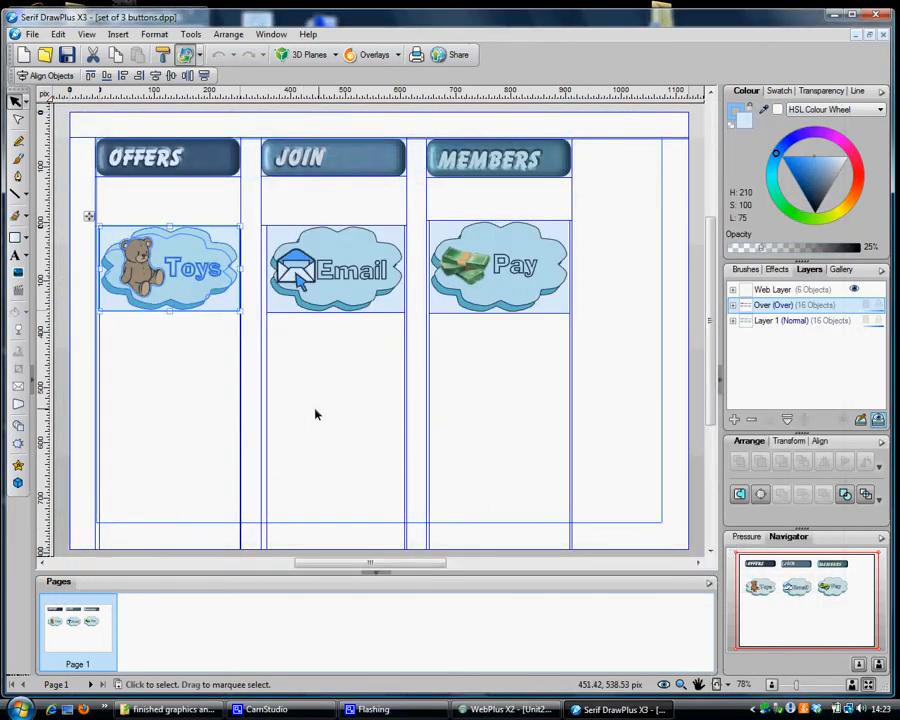
pyautogui.hotkey('alt', 'Tab')
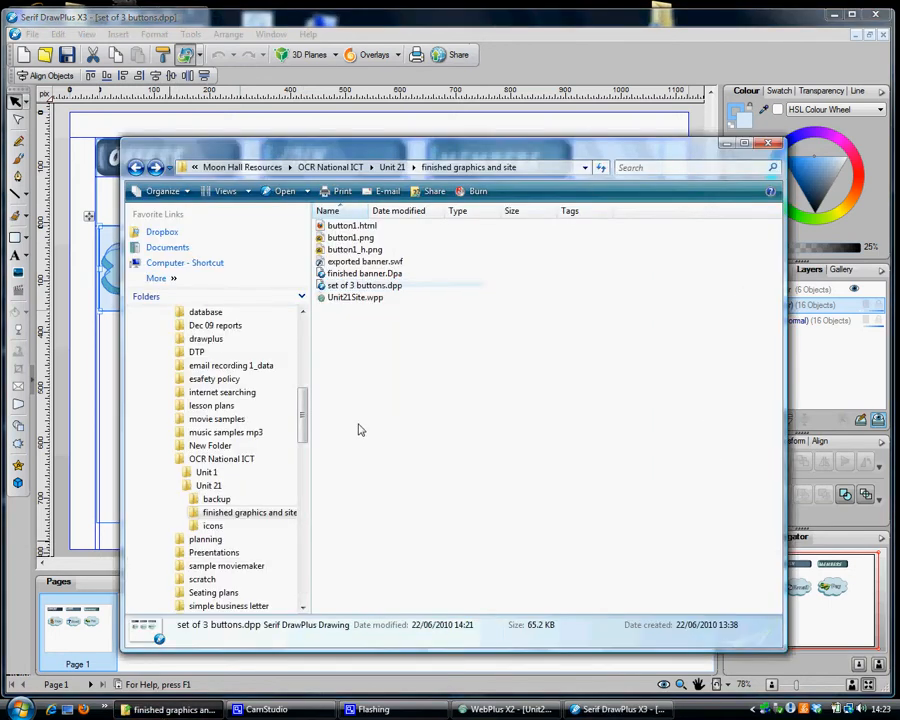
# Check button1.png, button1_h.png and button1.html in Explorer, then return to the DrawPlus drawing
pyautogui.click(381, 312)
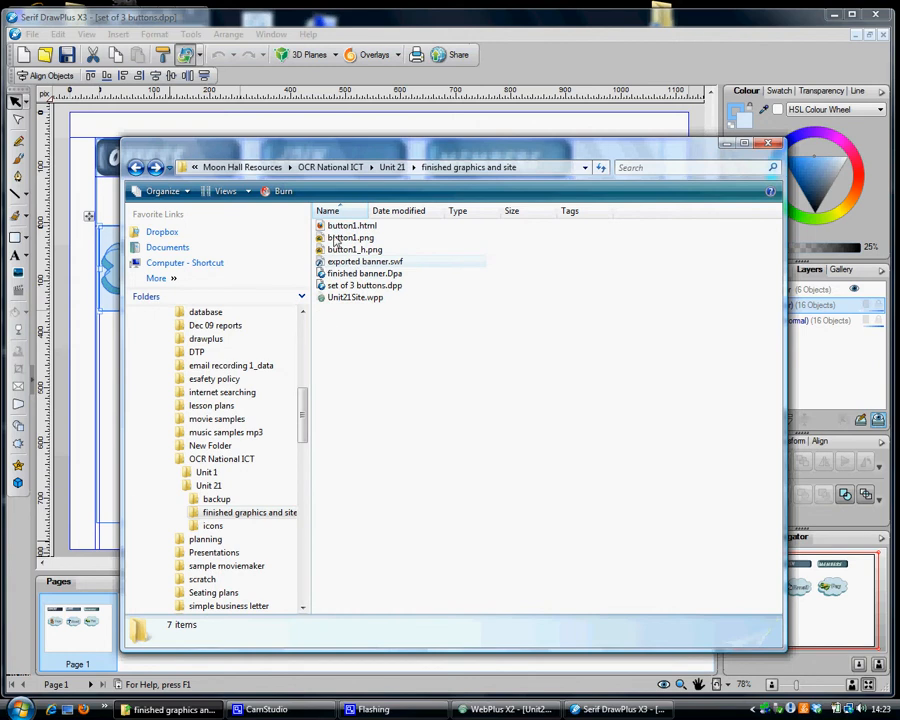
pyautogui.click(336, 240)
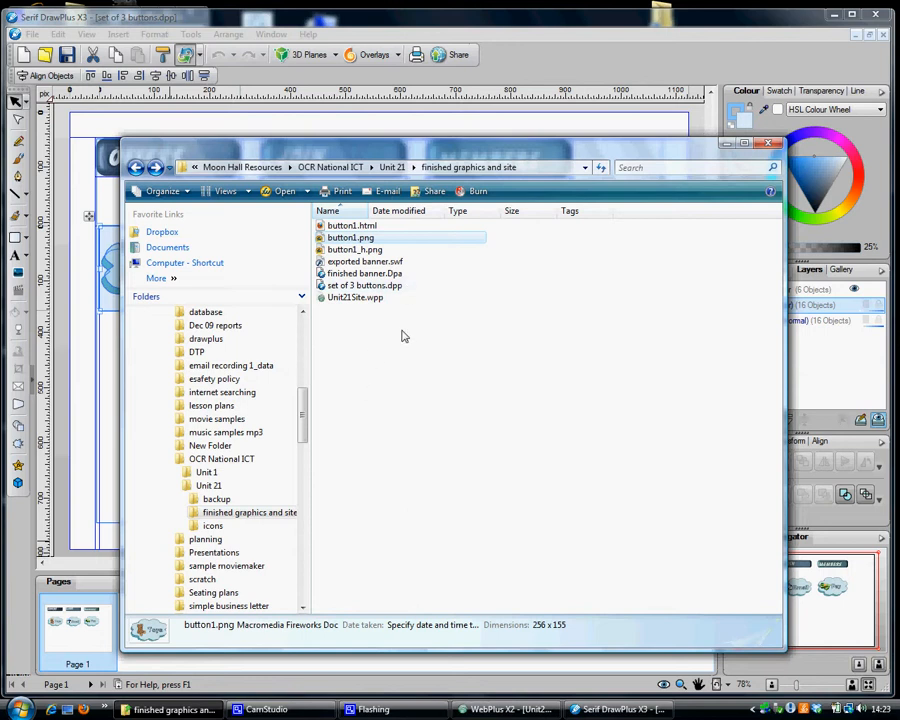
pyautogui.click(356, 251)
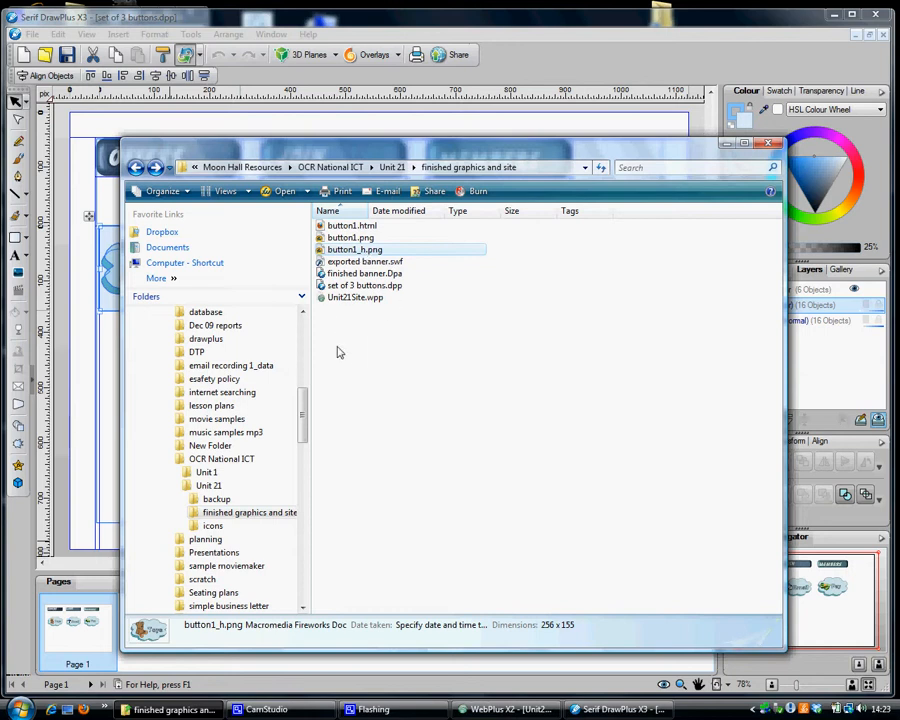
pyautogui.click(345, 226)
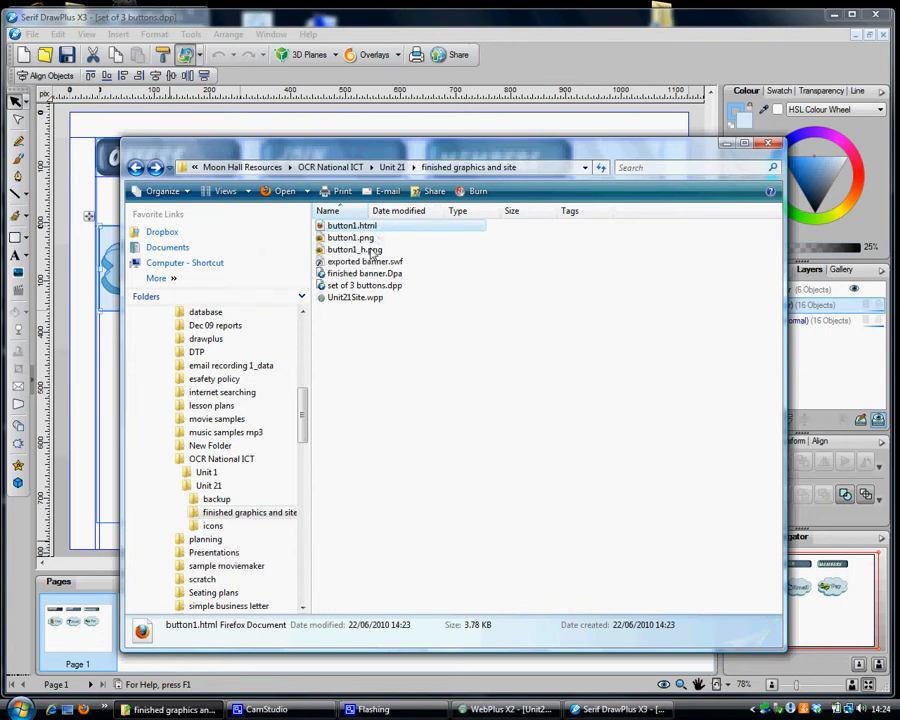
pyautogui.click(386, 20)
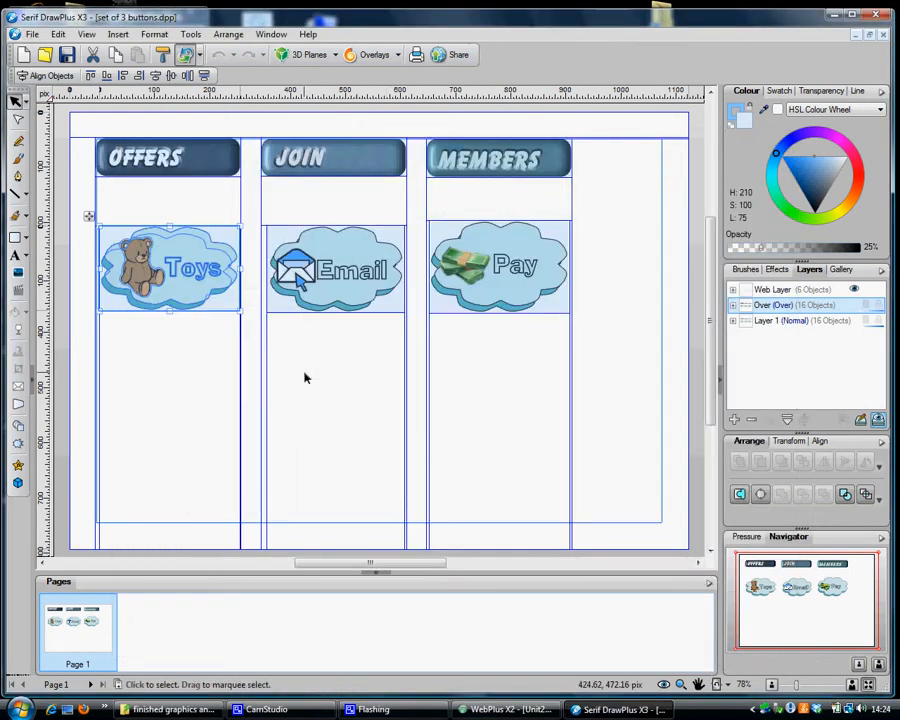
# Export the Email cloud button as a PNG image named button2
pyautogui.click(291, 325)
pyautogui.moveTo(252, 211); pyautogui.dragTo(418, 362)
pyautogui.click(32, 34)
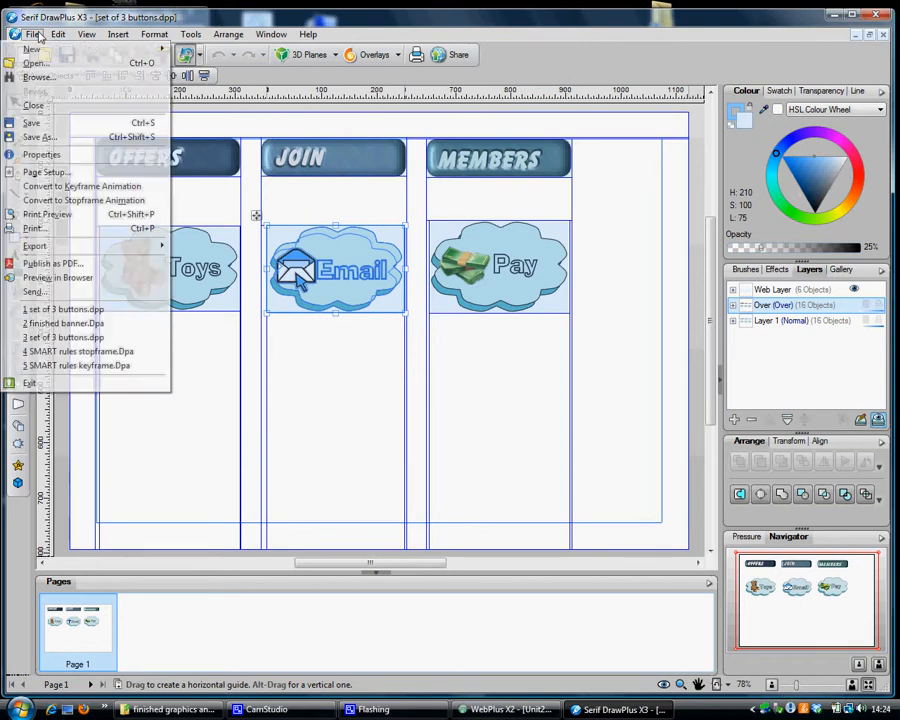
pyautogui.moveTo(120, 246)
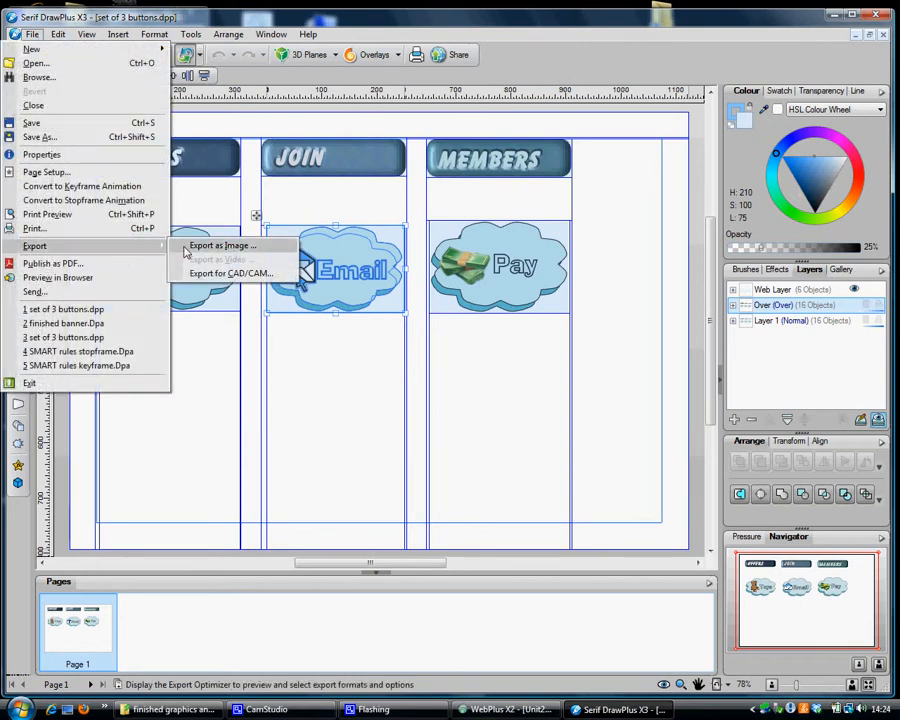
pyautogui.click(230, 246)
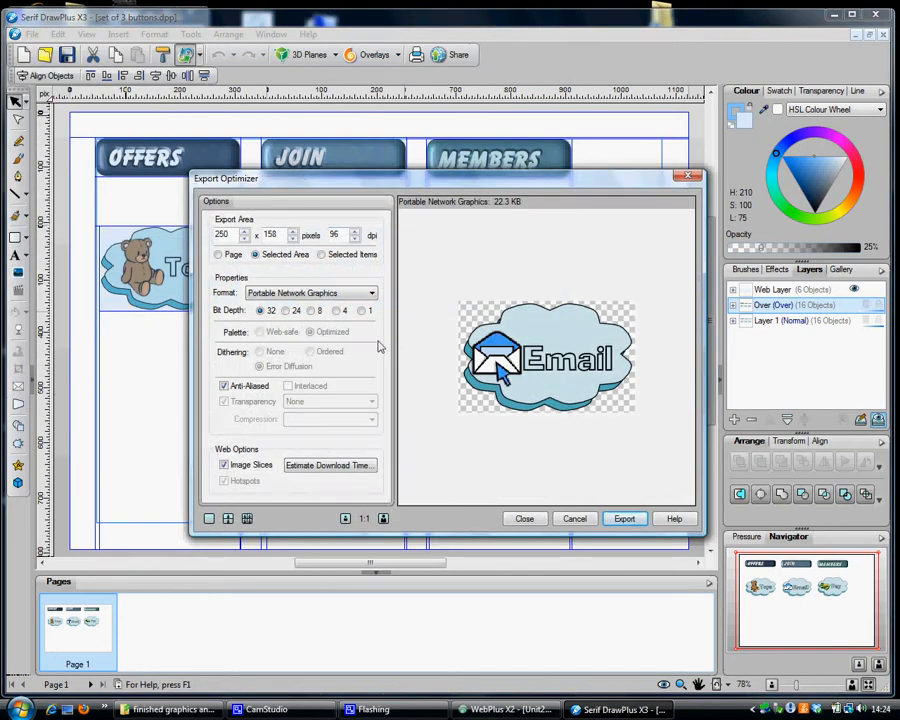
pyautogui.click(623, 517)
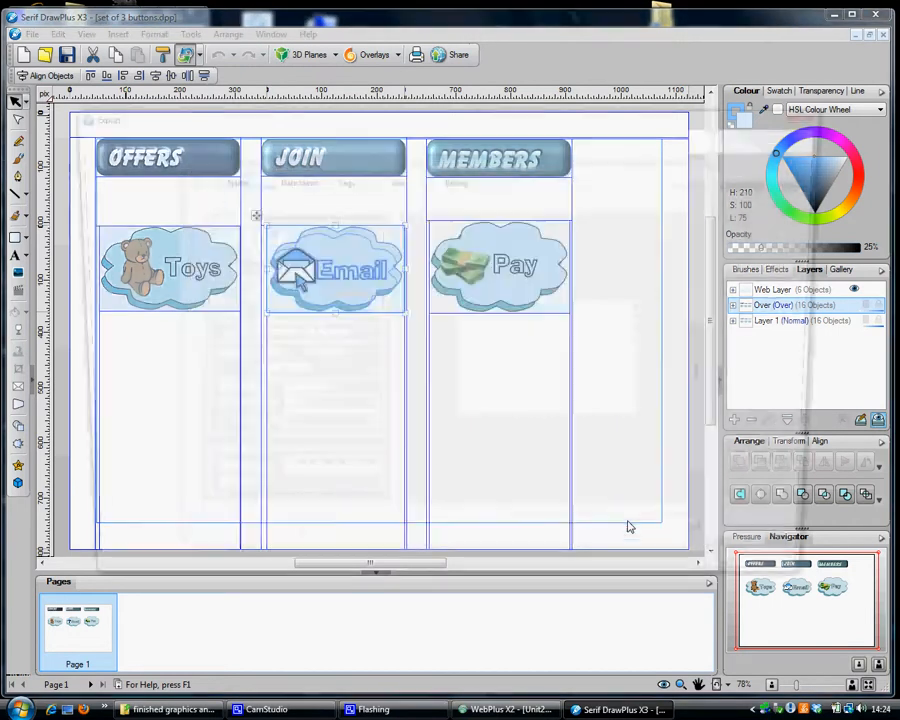
pyautogui.write('button2')
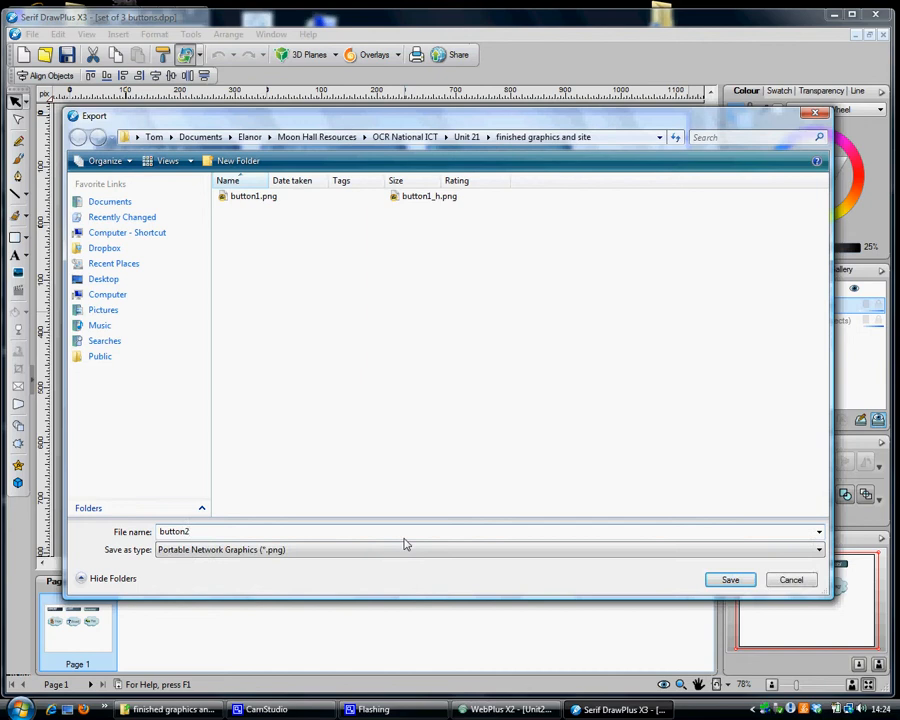
pyautogui.press('Return')
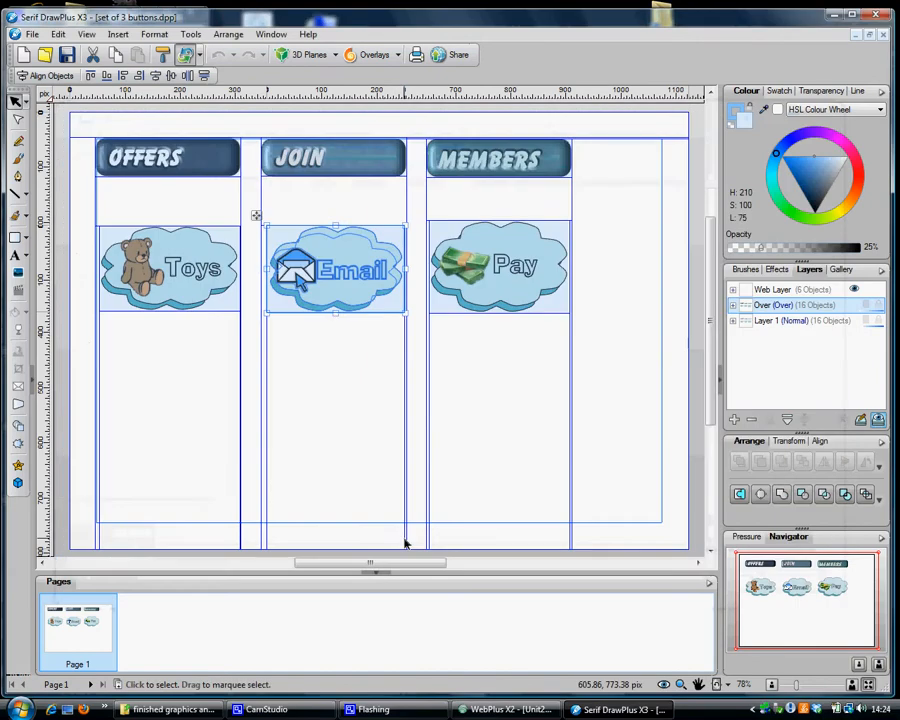
# Export the Pay cloud button as a PNG image named button3
pyautogui.moveTo(428, 213); pyautogui.dragTo(585, 370)
pyautogui.click(32, 34)
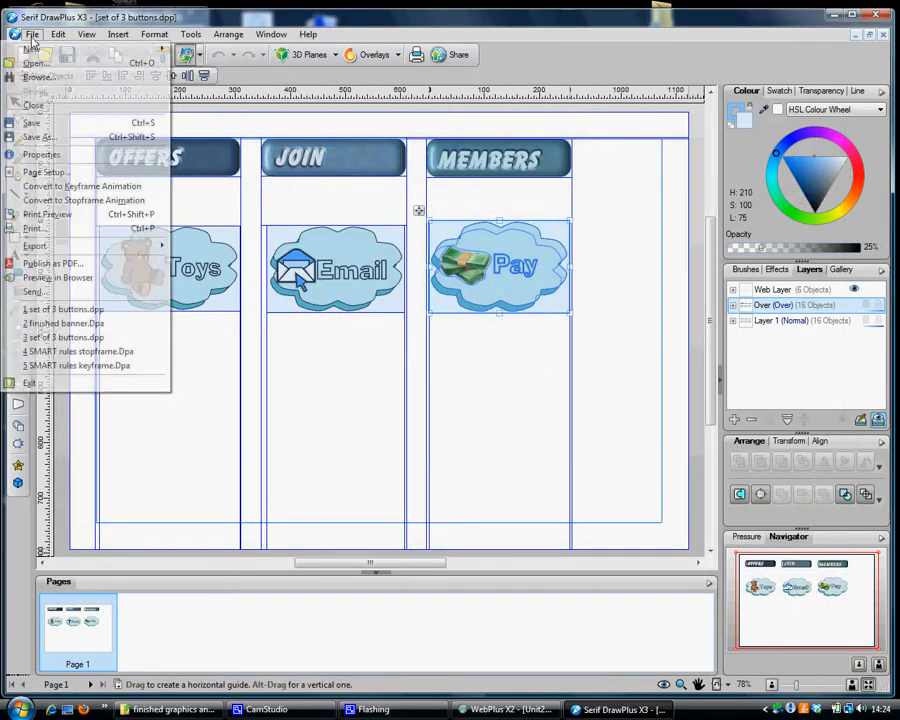
pyautogui.moveTo(40, 246)
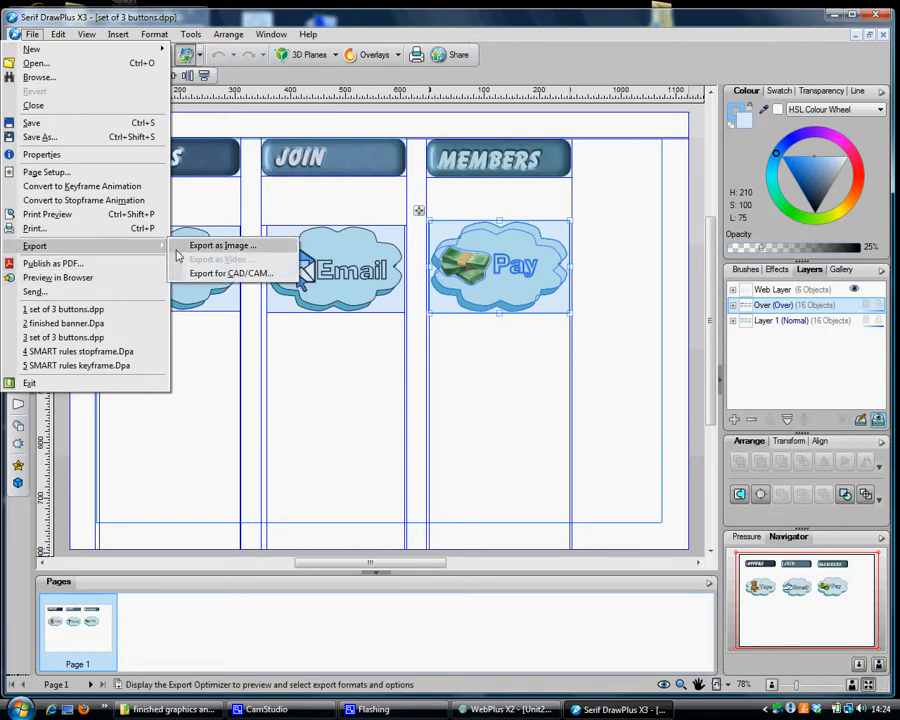
pyautogui.click(236, 244)
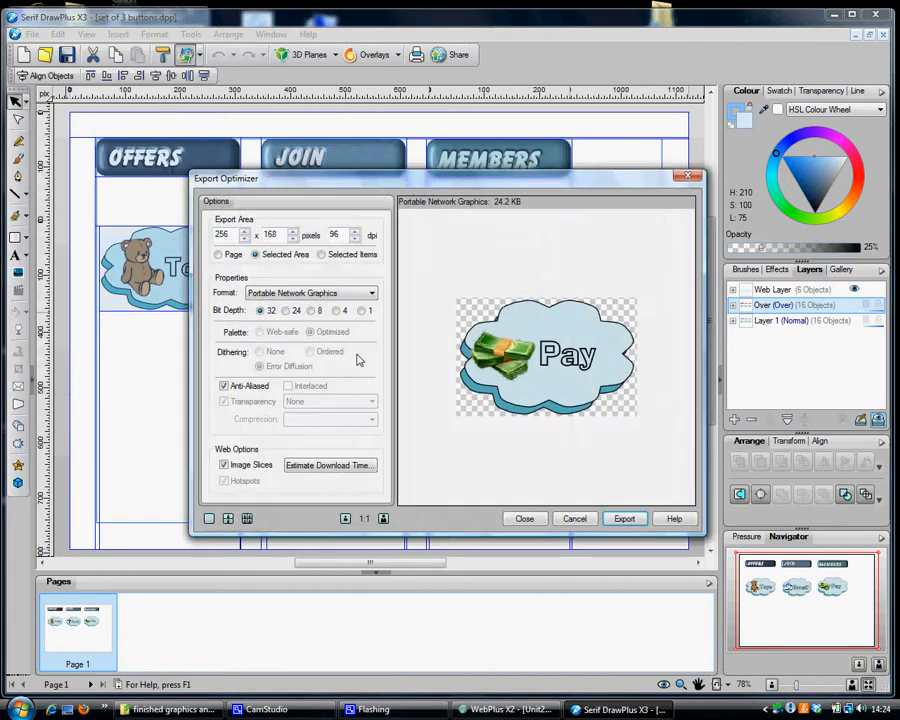
pyautogui.click(623, 518)
pyautogui.write('button3')
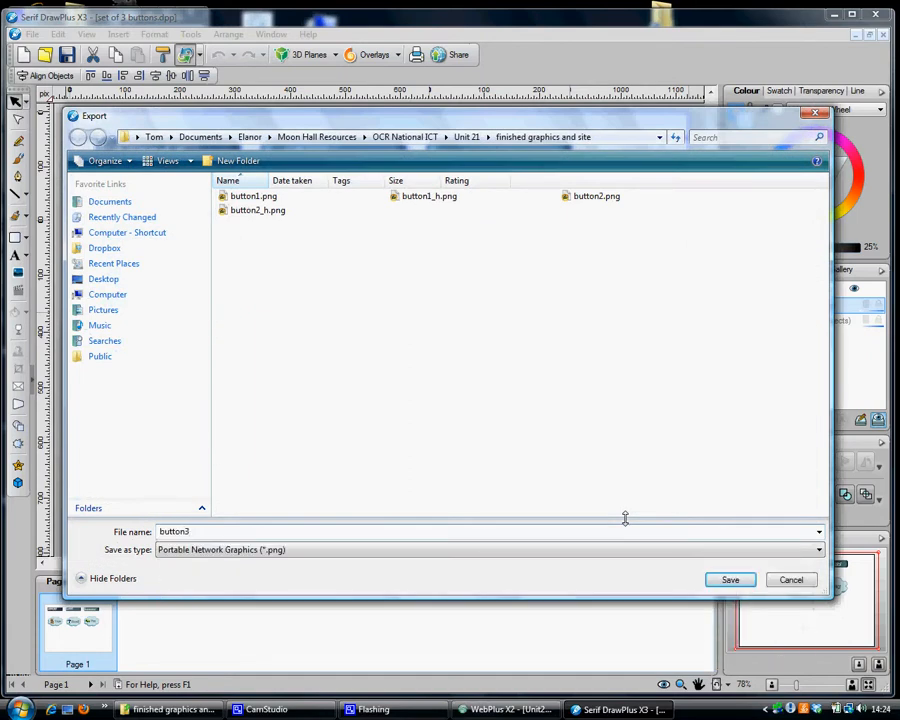
pyautogui.click(745, 579)
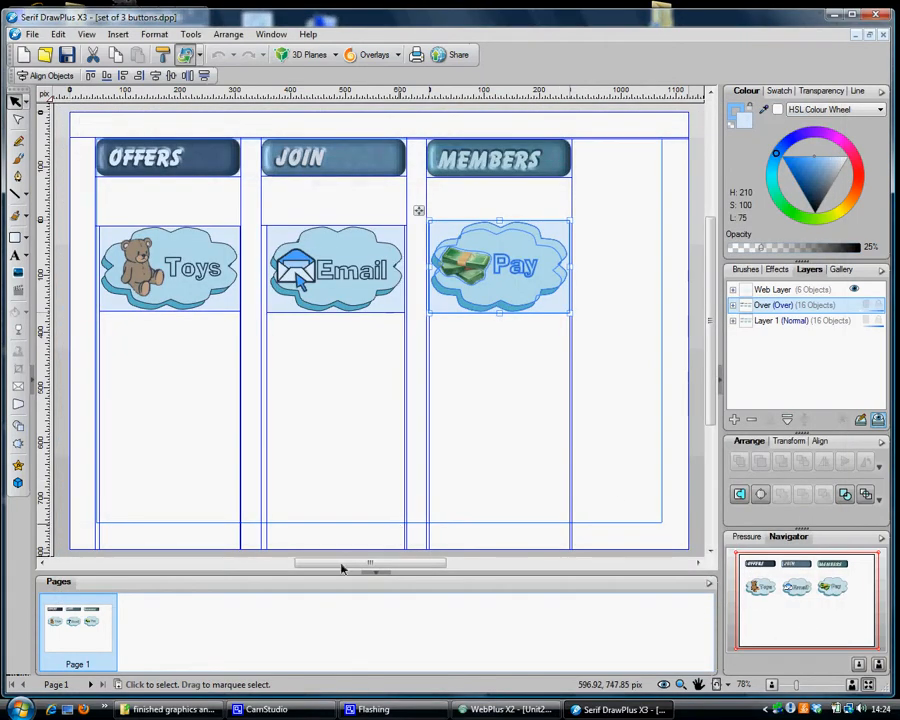
# Review the html, png and _h.png files for all three buttons in the finished graphics and site folder
pyautogui.click(188, 709)
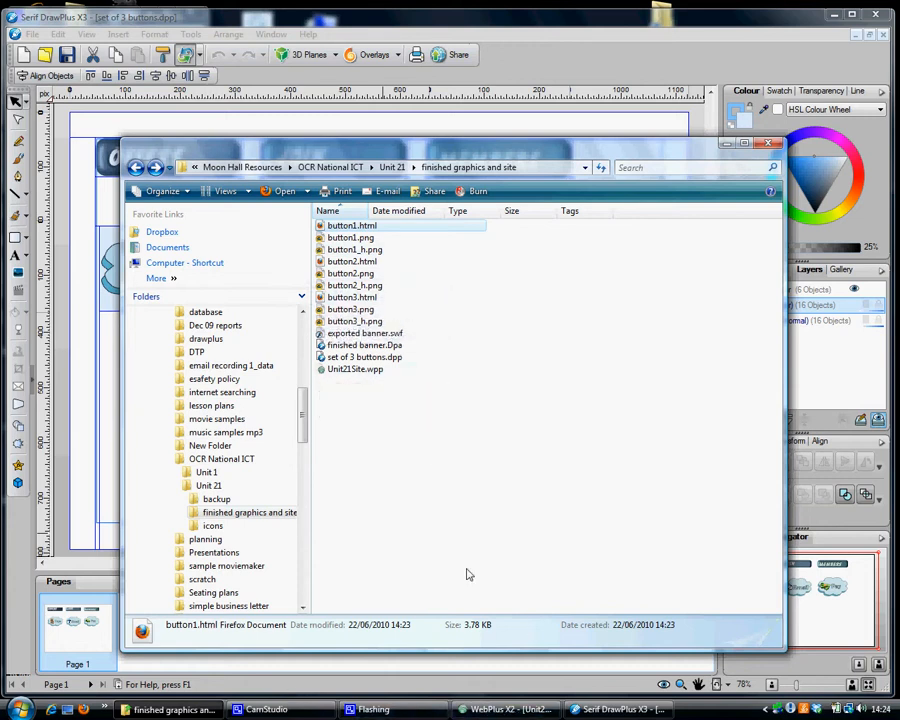
pyautogui.moveTo(533, 711)
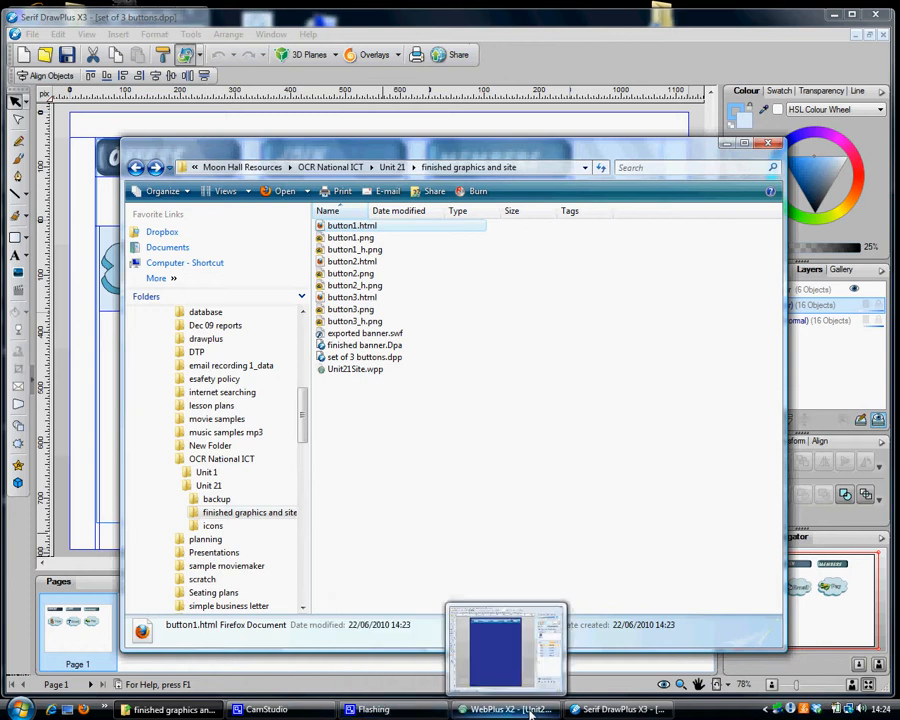
pyautogui.click(265, 709)
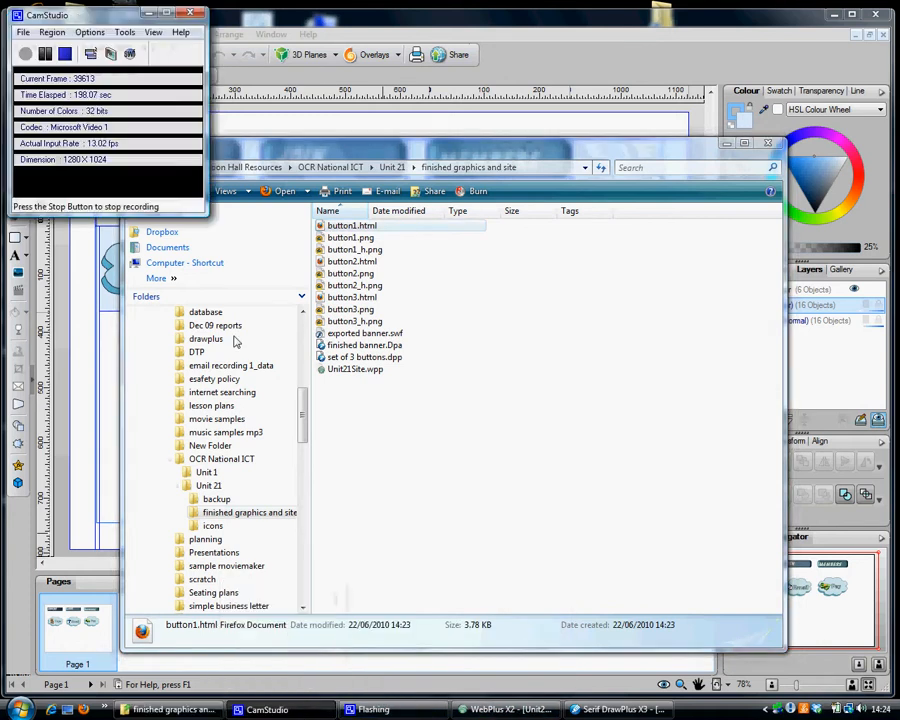